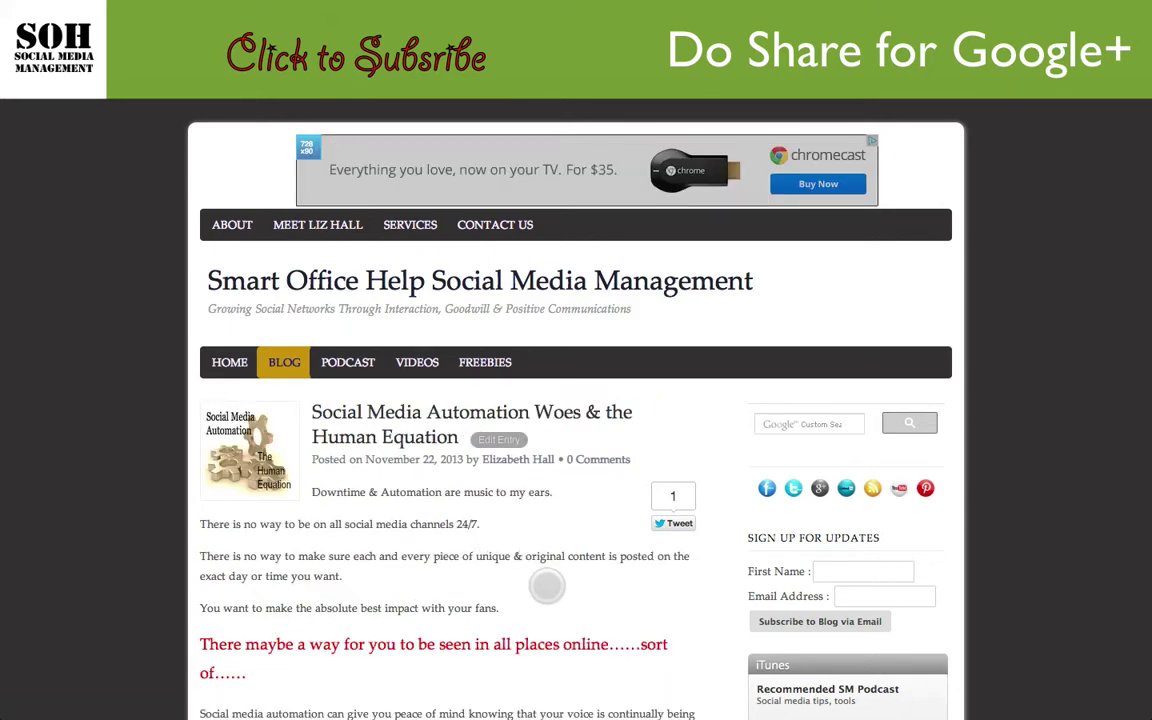
Skim the Social Media Automation blog article, return to the top, and open Chrome's main menu
scroll(547, 590, down, 12)
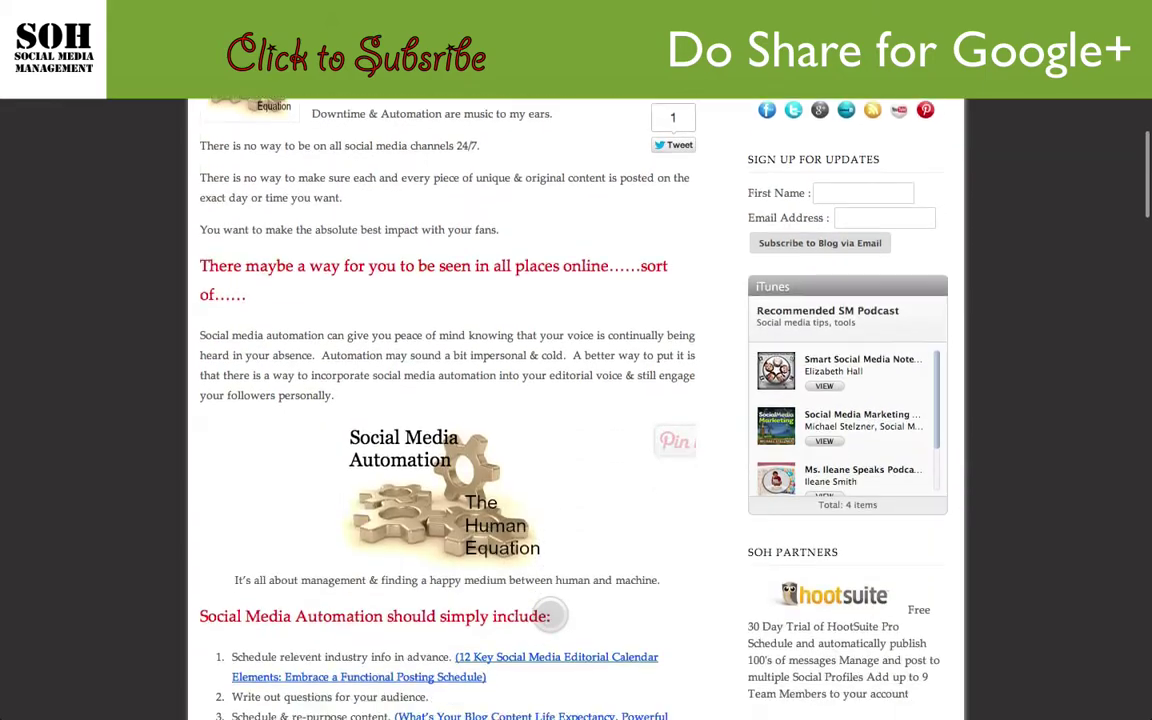
scroll(549, 610, down, 3)
scroll(549, 610, up, 7)
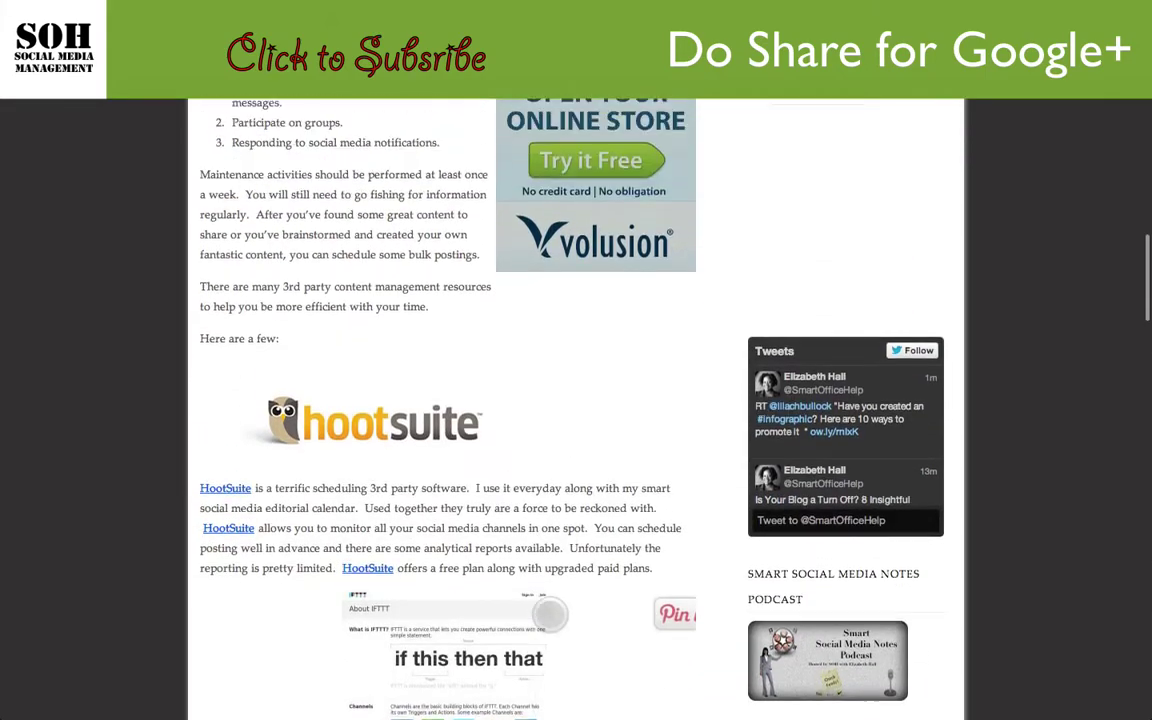
scroll(549, 612, up, 8)
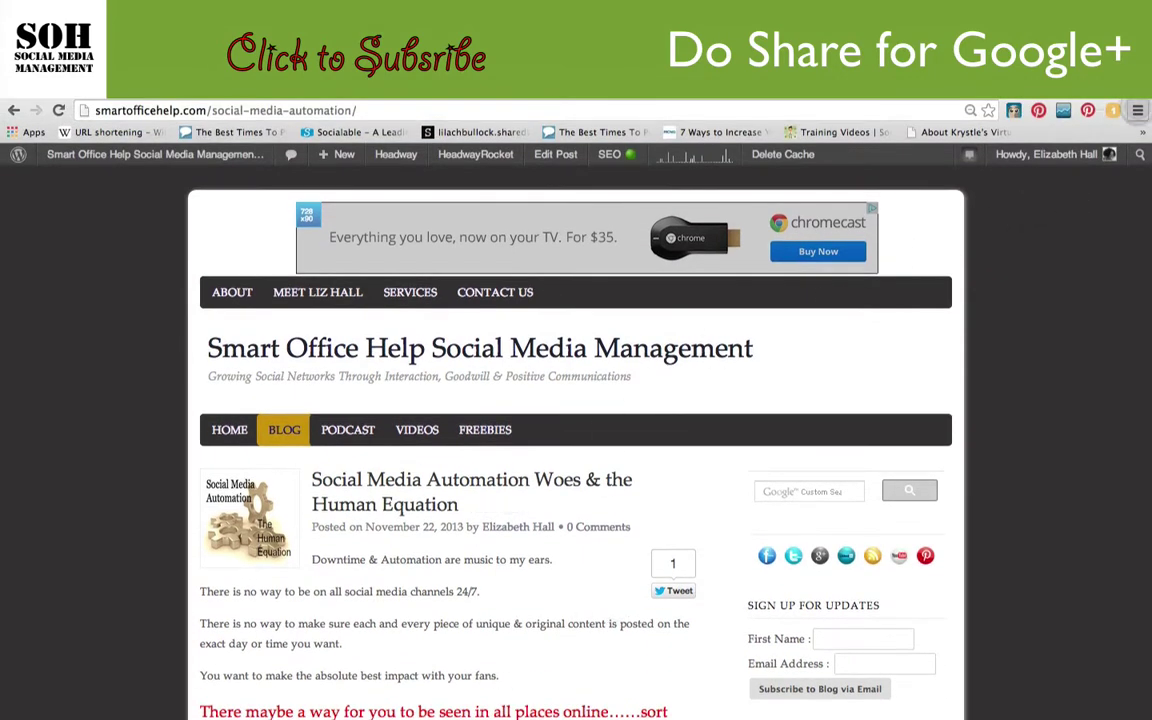
click(1137, 111)
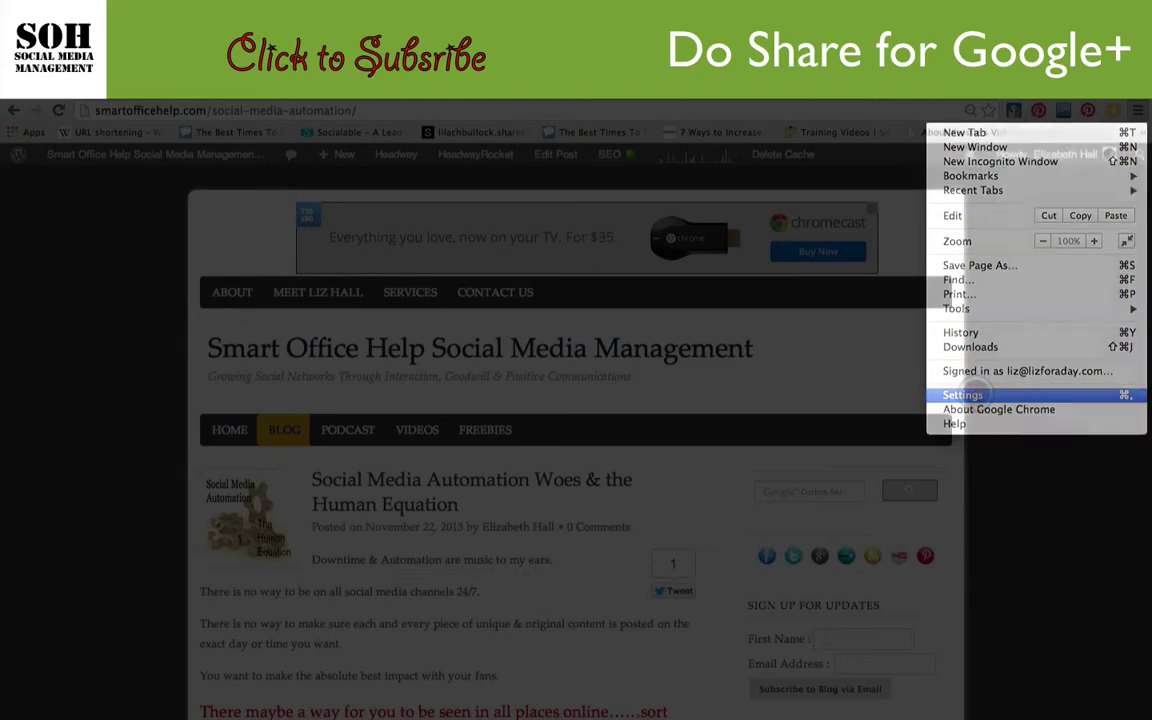
Go from Chrome Settings to the installed extensions, then on to the Chrome Web Store extensions gallery
click(962, 394)
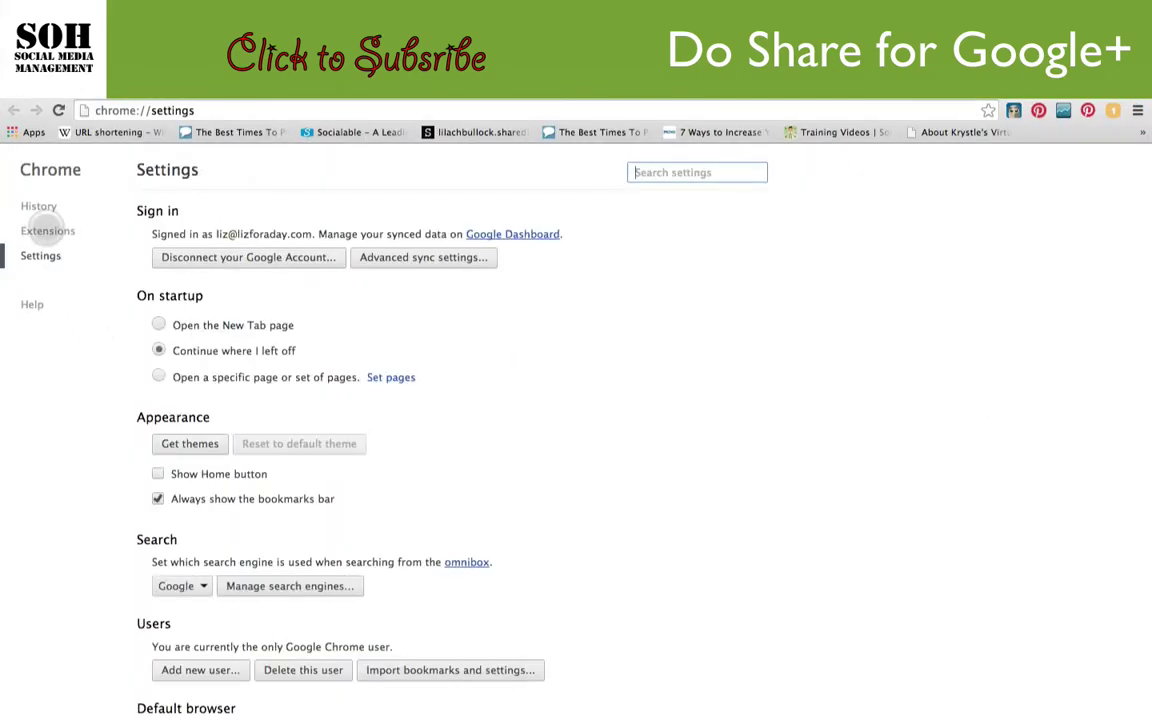
click(47, 230)
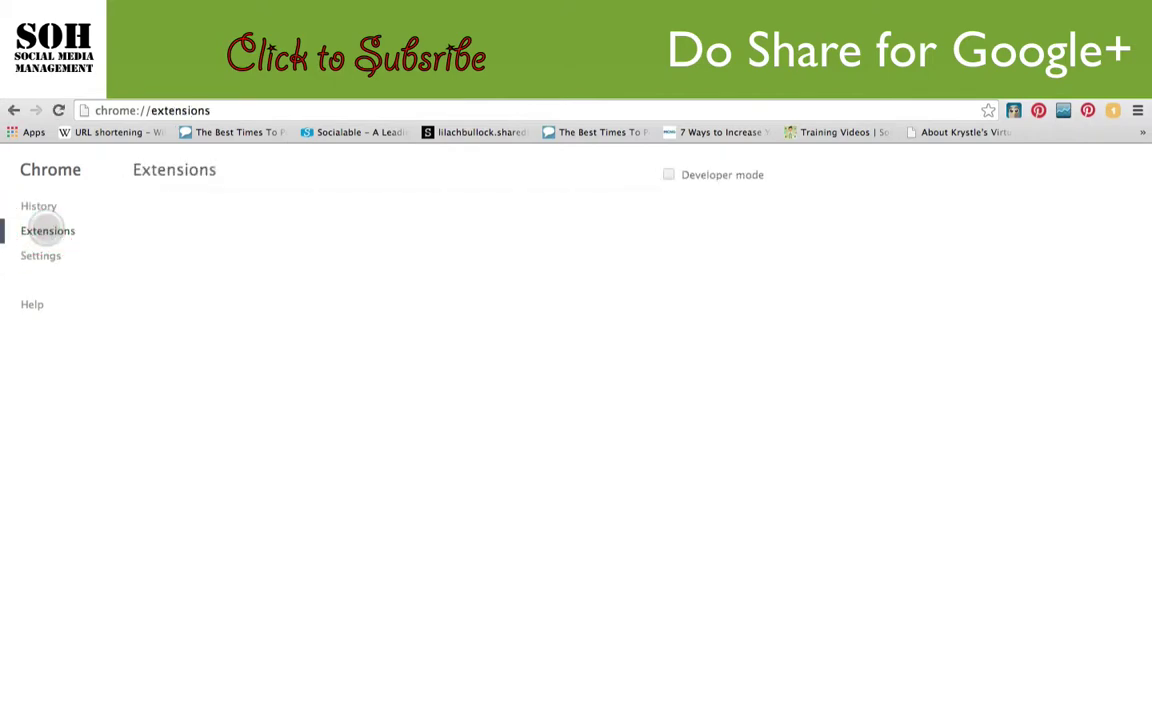
scroll(429, 447, down, 10)
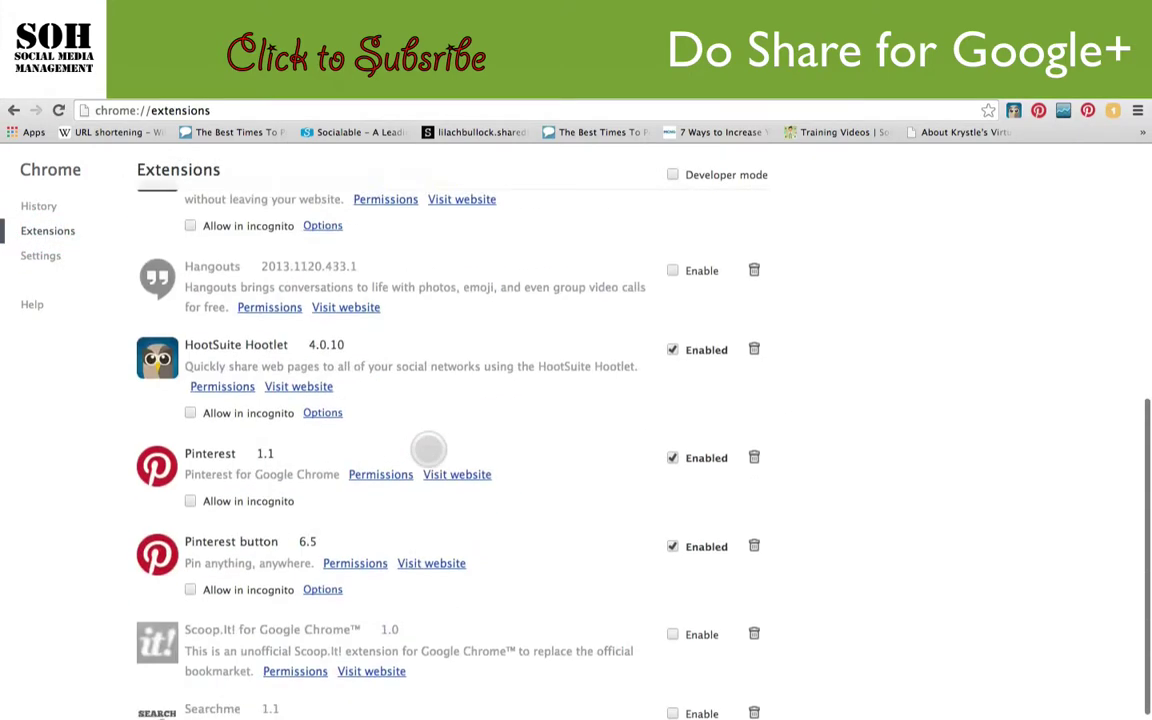
click(309, 675)
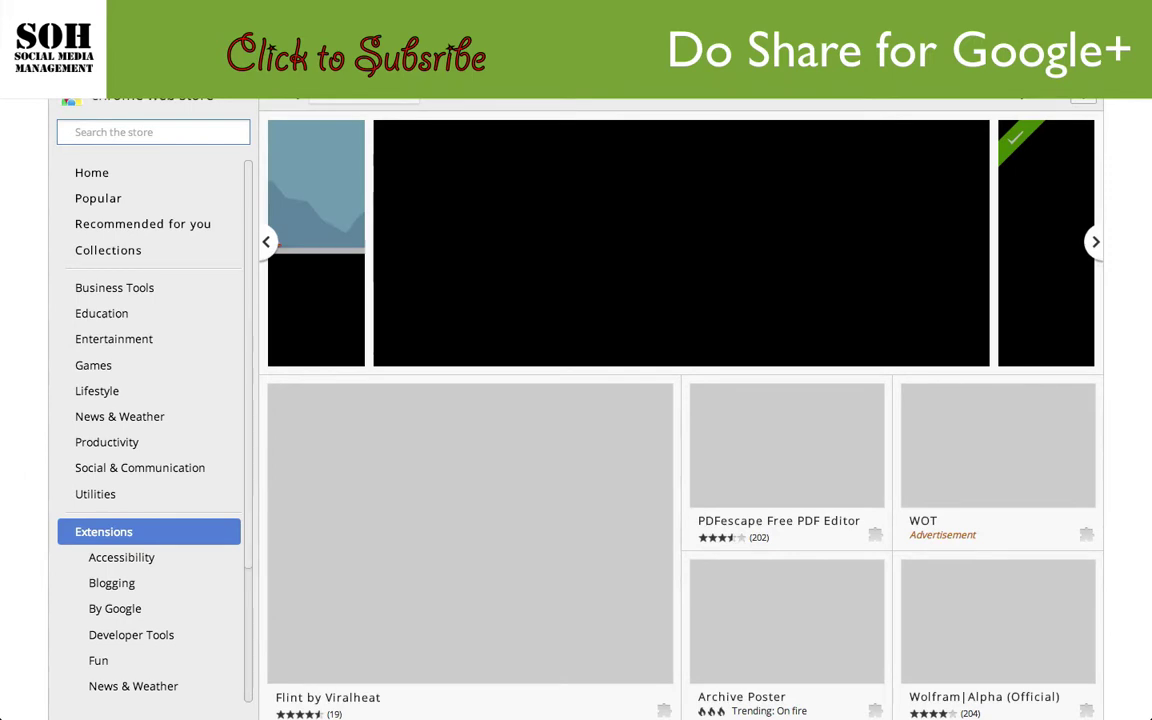
Search the Chrome Web Store for 'doshare' and confirm the Do Share extension is already installed
text(do)
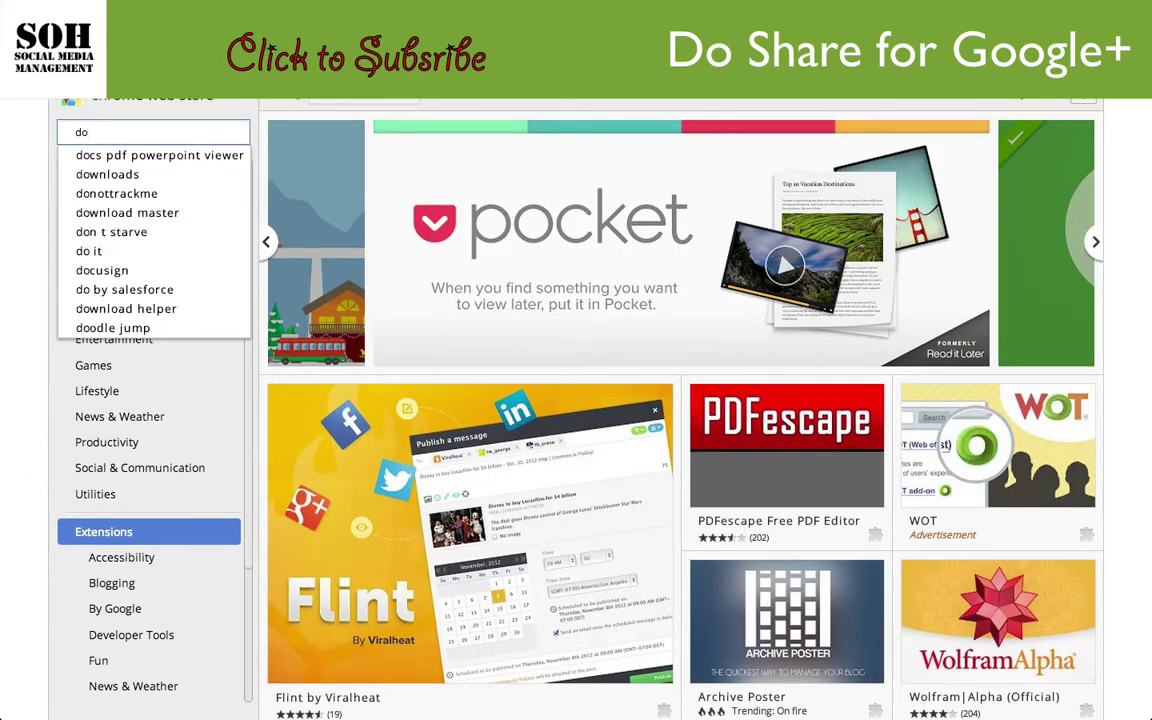
text( share)
key(Return)
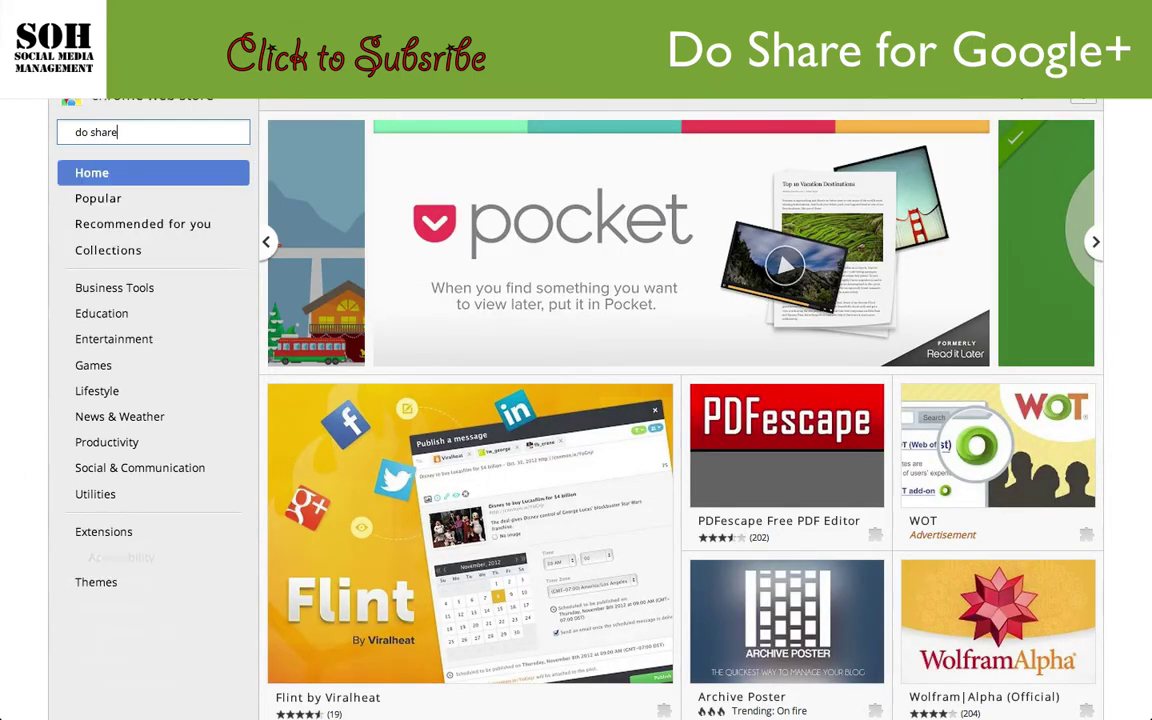
key(BackSpace)
key(BackSpace)
key(BackSpace)
key(BackSpace)
key(BackSpace)
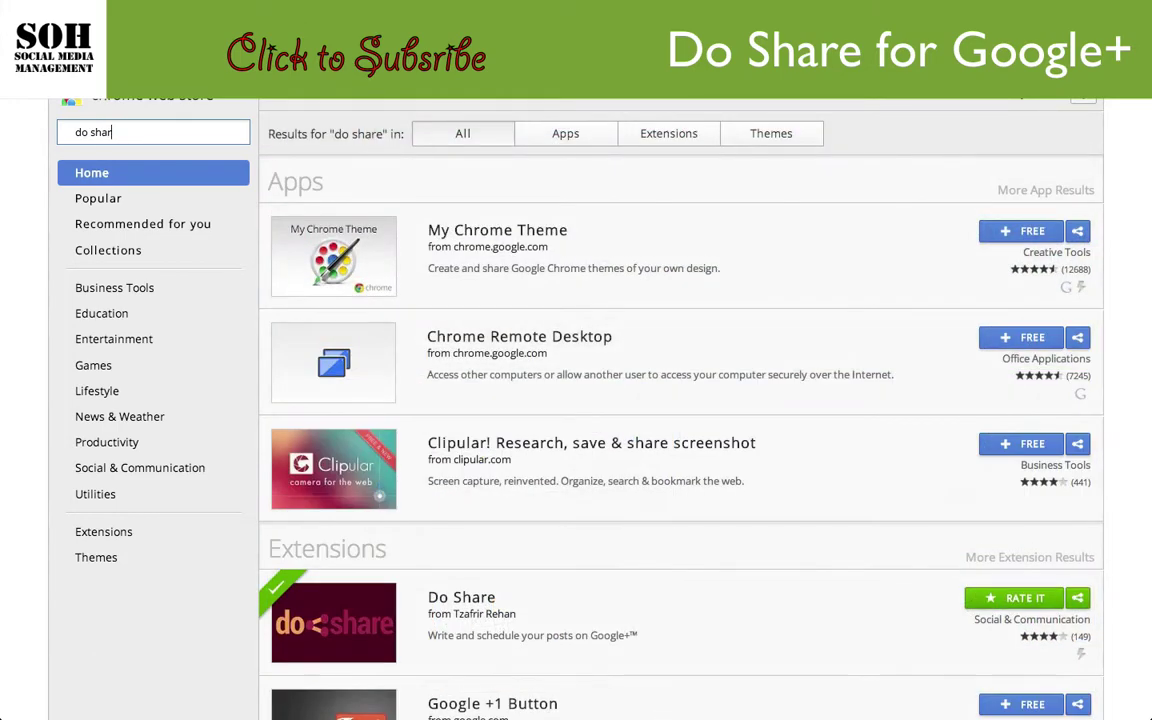
key(BackSpace)
text(share)
key(Return)
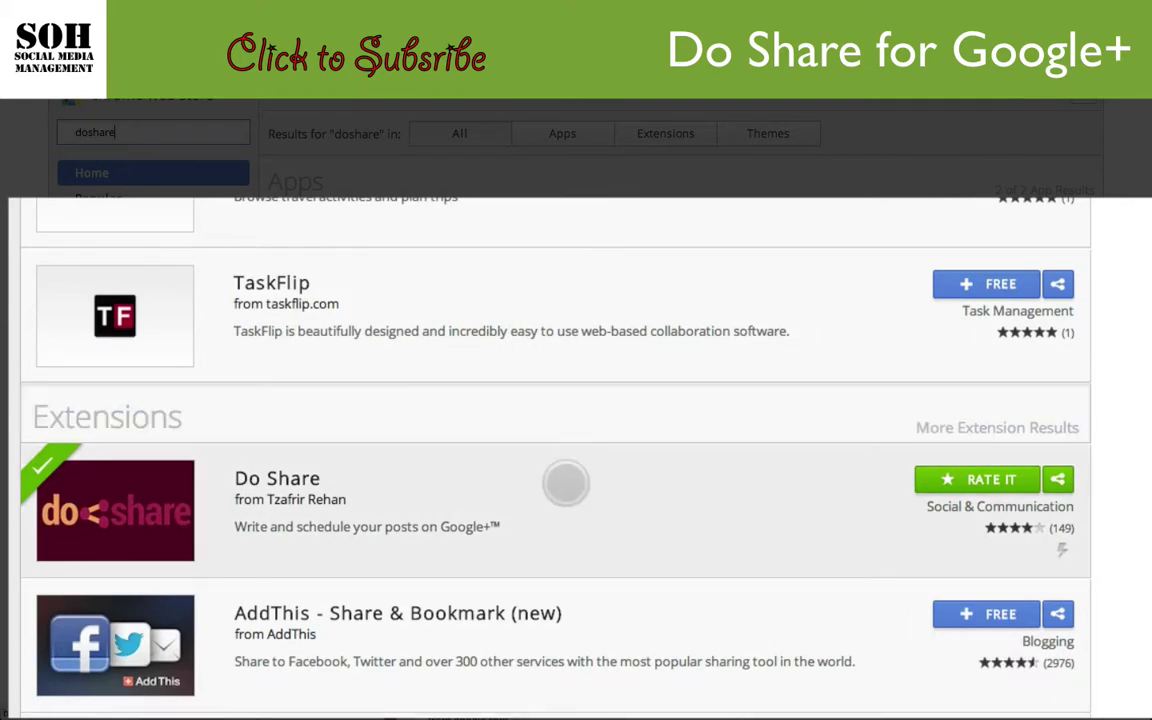
scroll(452, 500, down, 3)
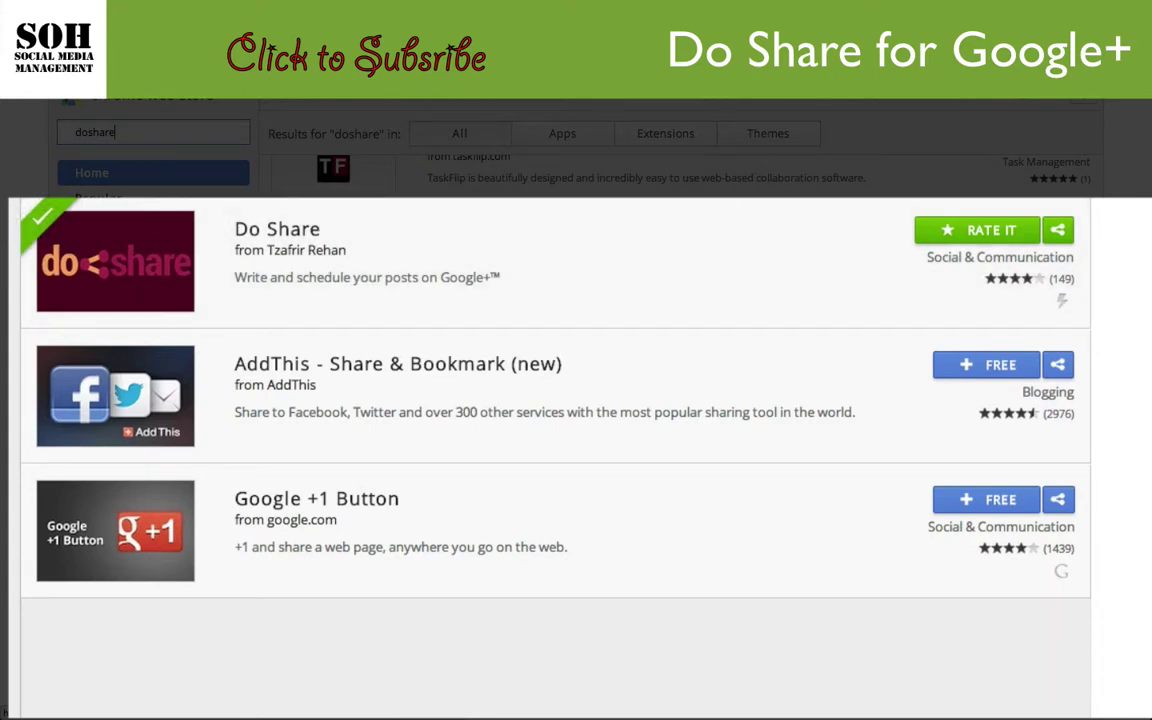
scroll(680, 400, up, 5)
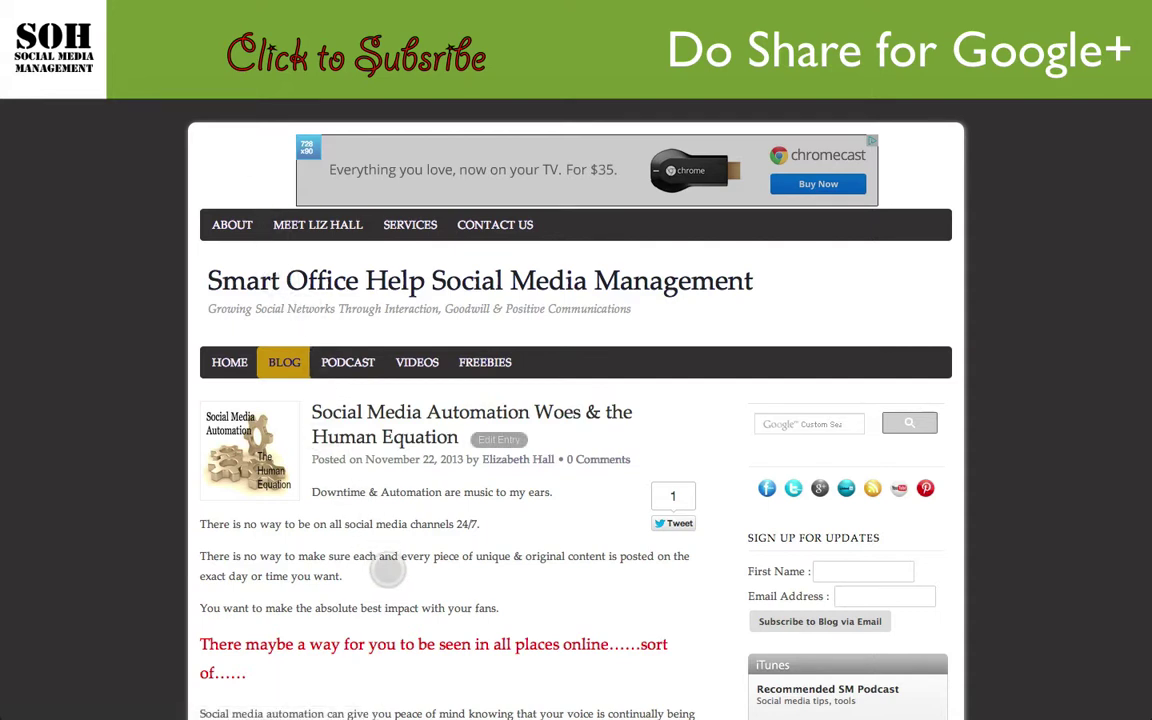
Launch the Do Share toolbar extension to share 'Social Media Automation Woes & the Human Equation'
scroll(468, 632, down, 5)
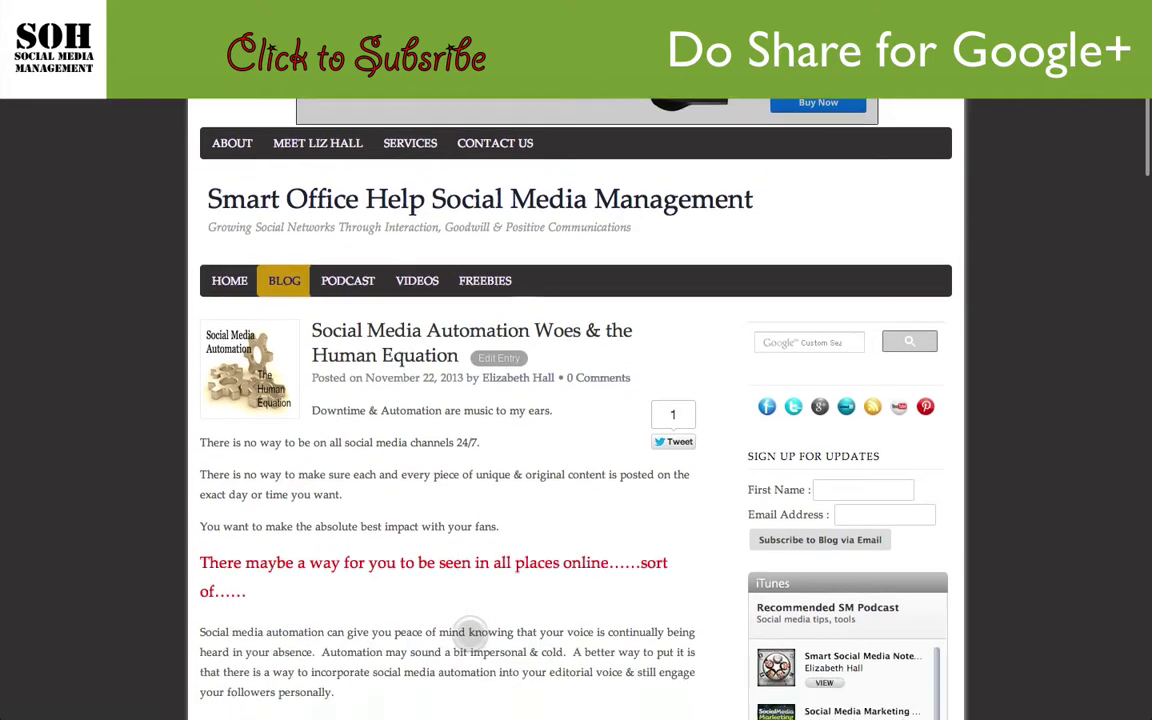
scroll(469, 632, up, 5)
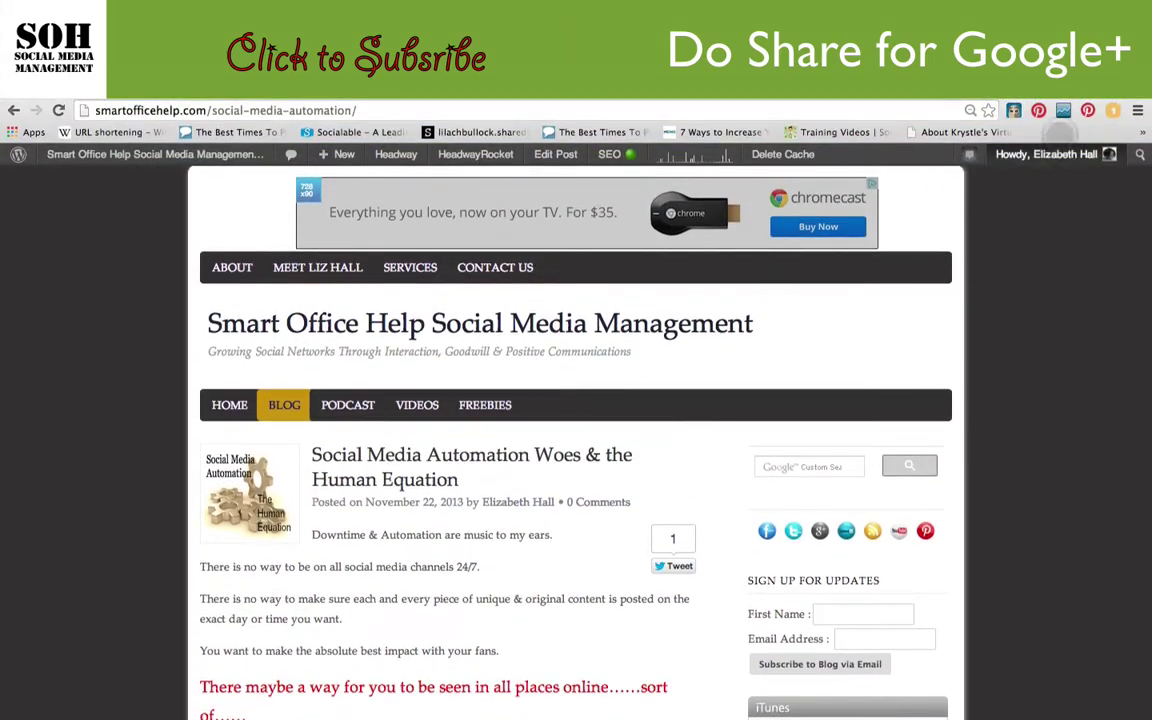
mouse_move(1050, 154)
click(1112, 110)
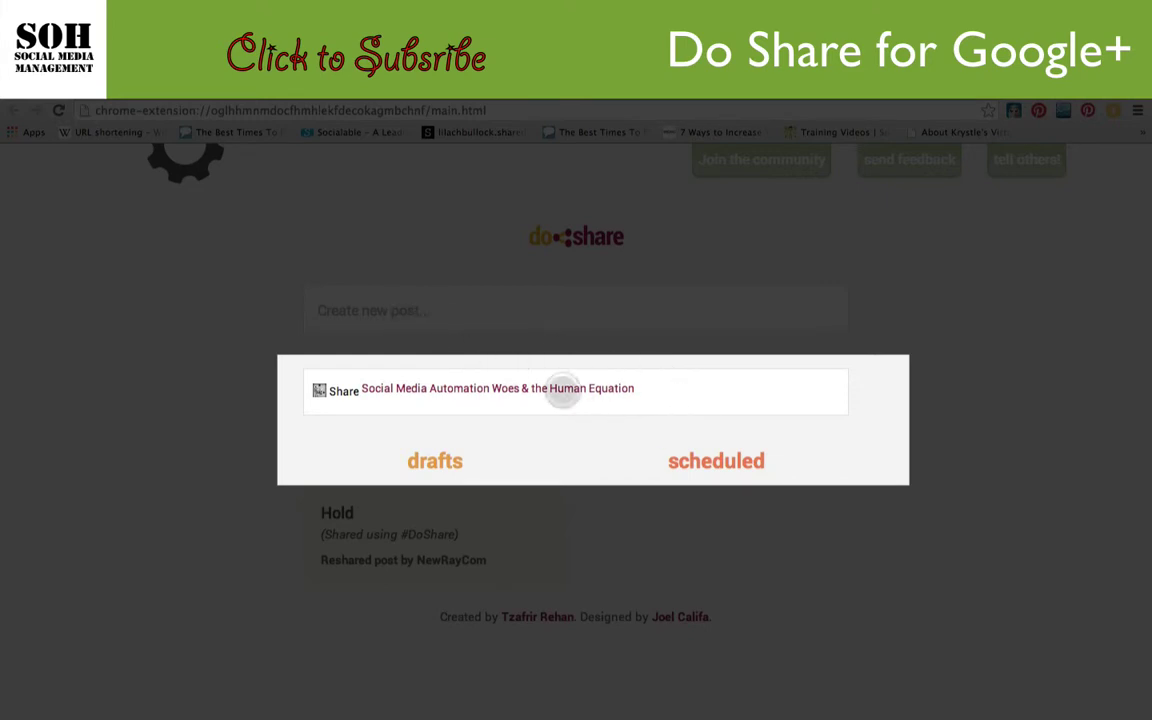
Start a new post and paste 'Social Media Automation Woes & the Human Equation' as its title
click(558, 388)
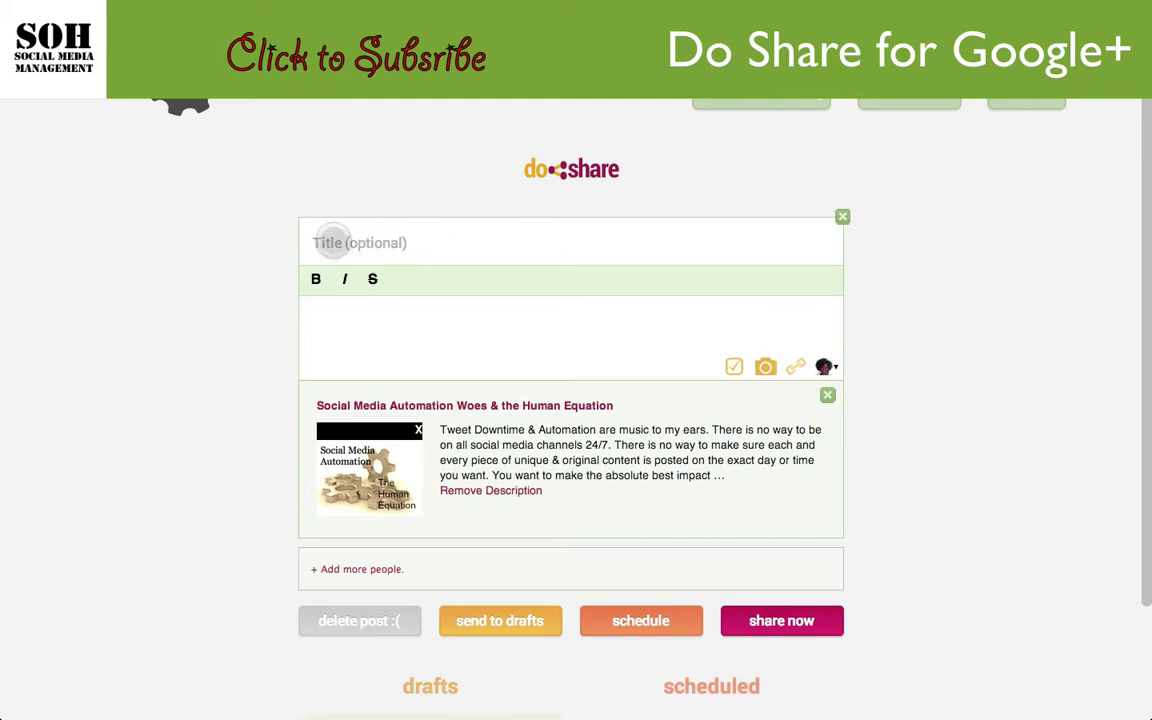
drag(612, 404, 330, 391)
key(super+c)
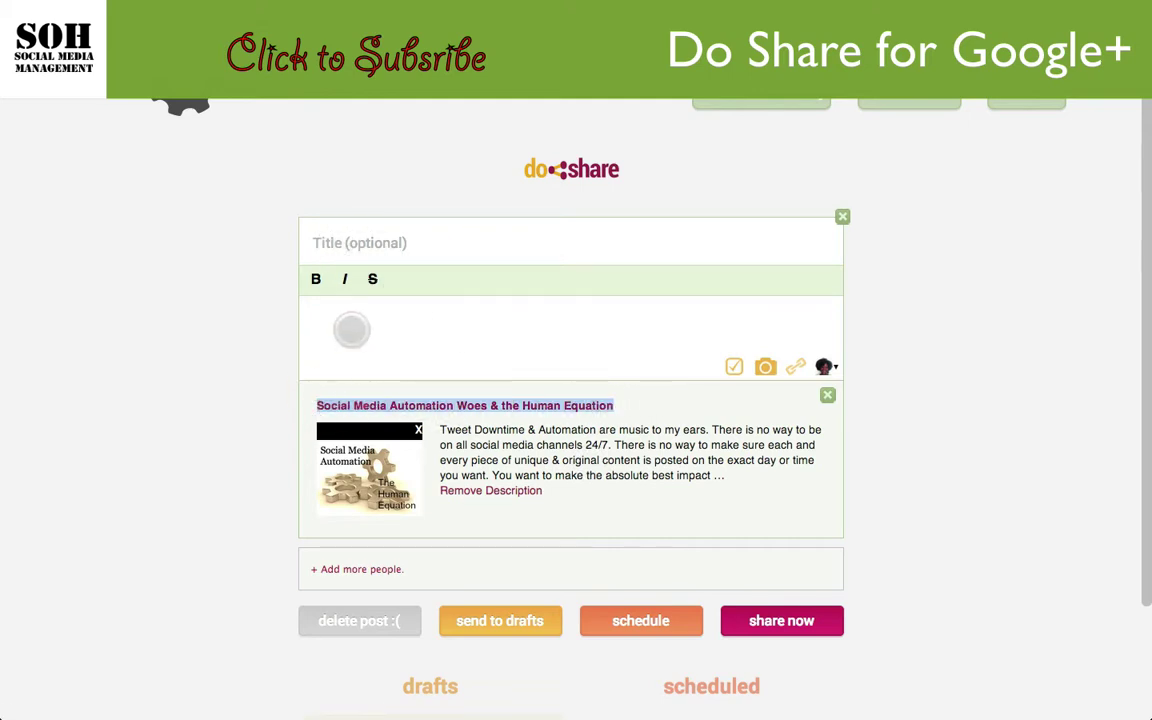
click(372, 239)
key(super+v)
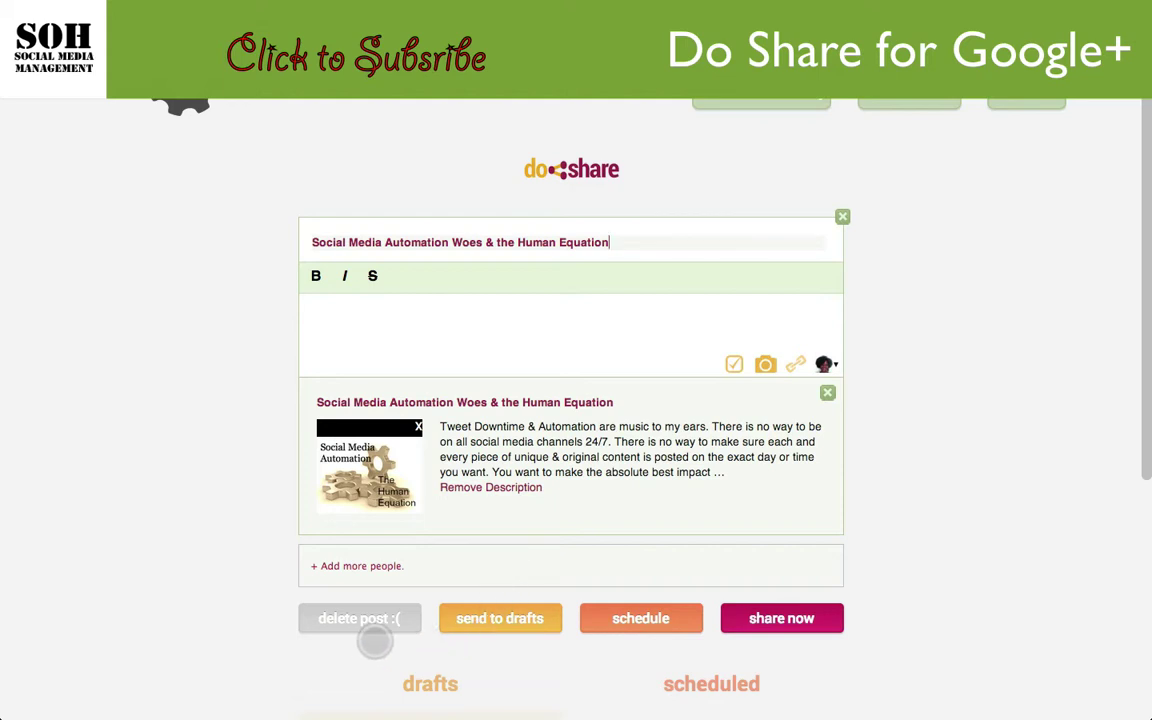
scroll(350, 657, down, 2)
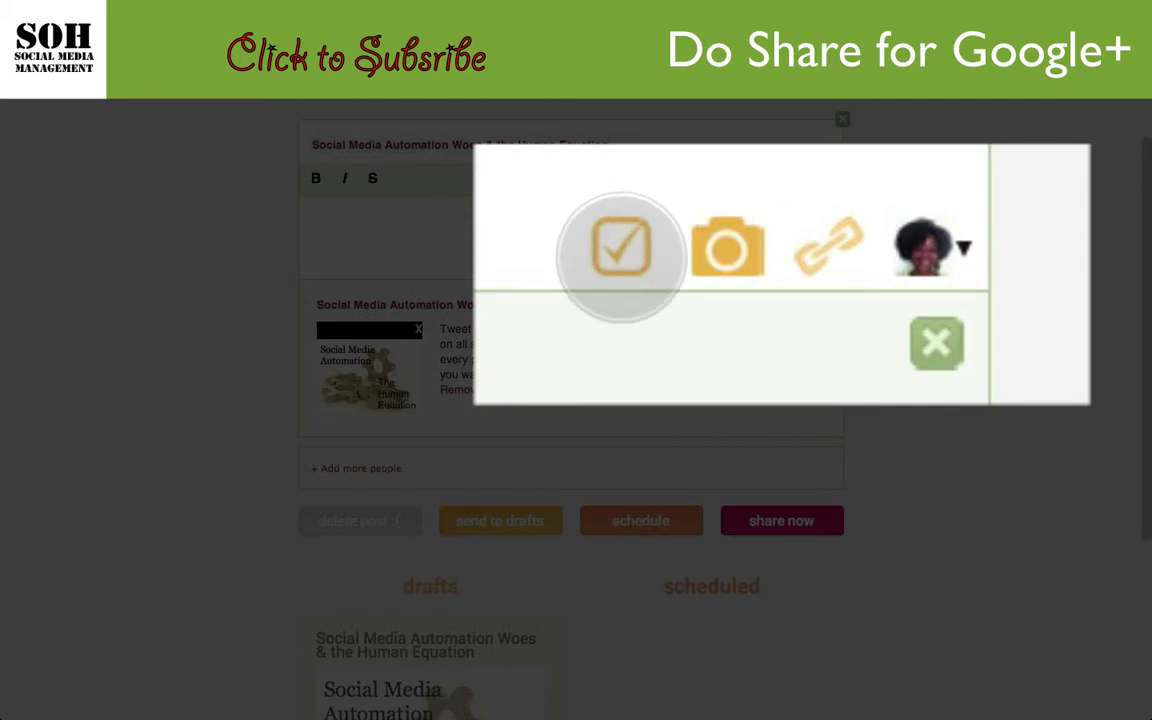
click(733, 266)
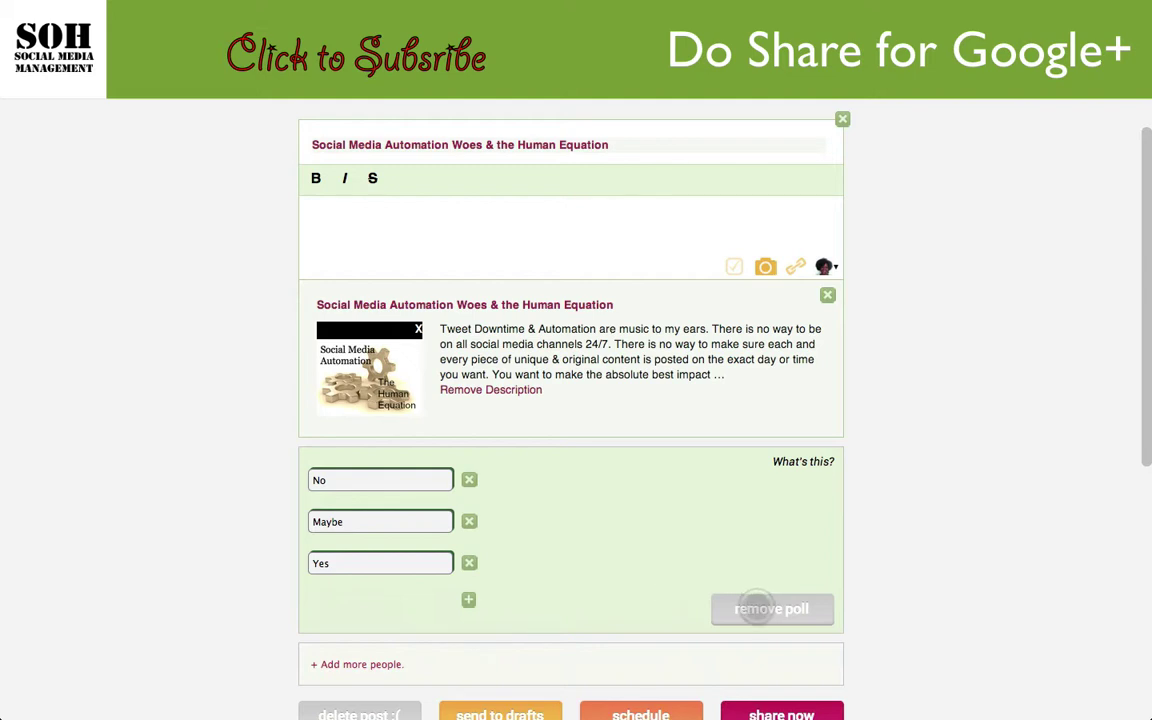
click(771, 608)
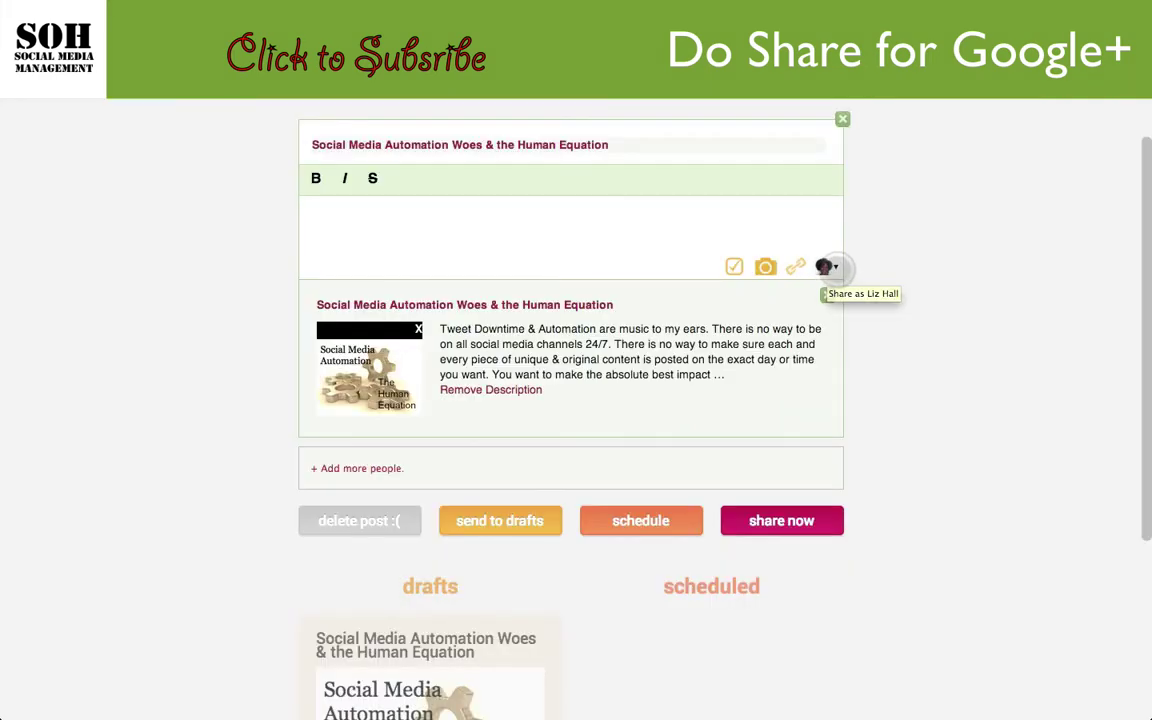
Choose SOH Social Media Management as the posting account instead of the personal profile
click(825, 267)
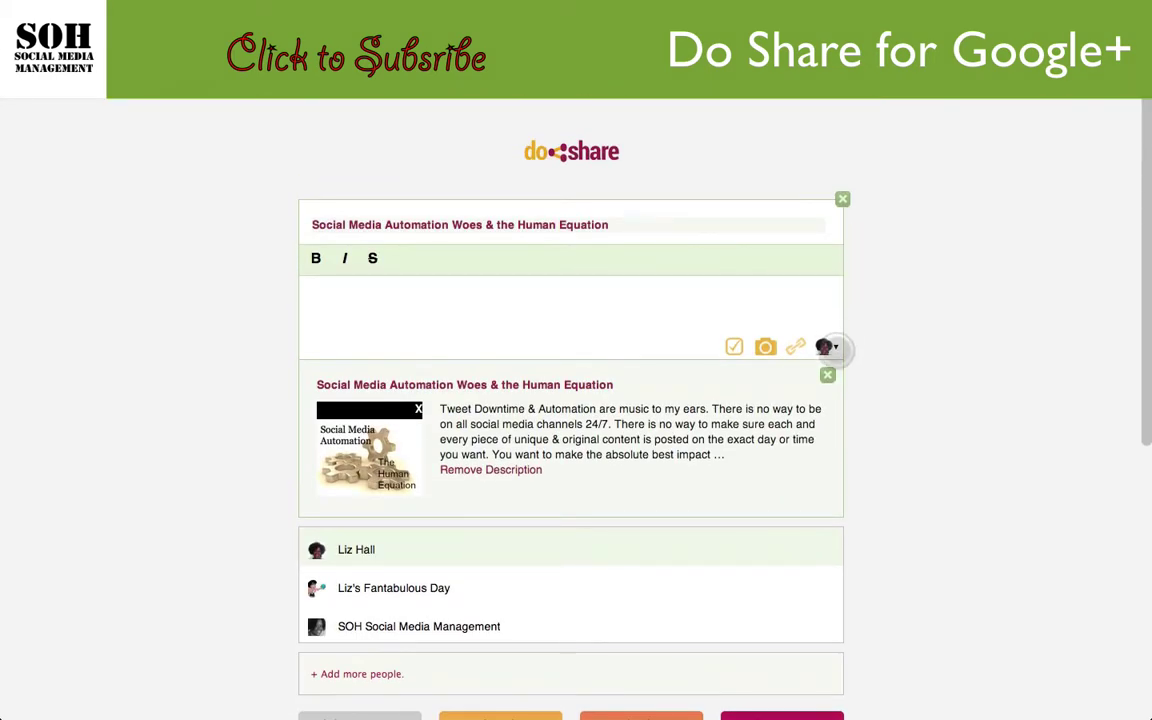
click(828, 347)
click(828, 347)
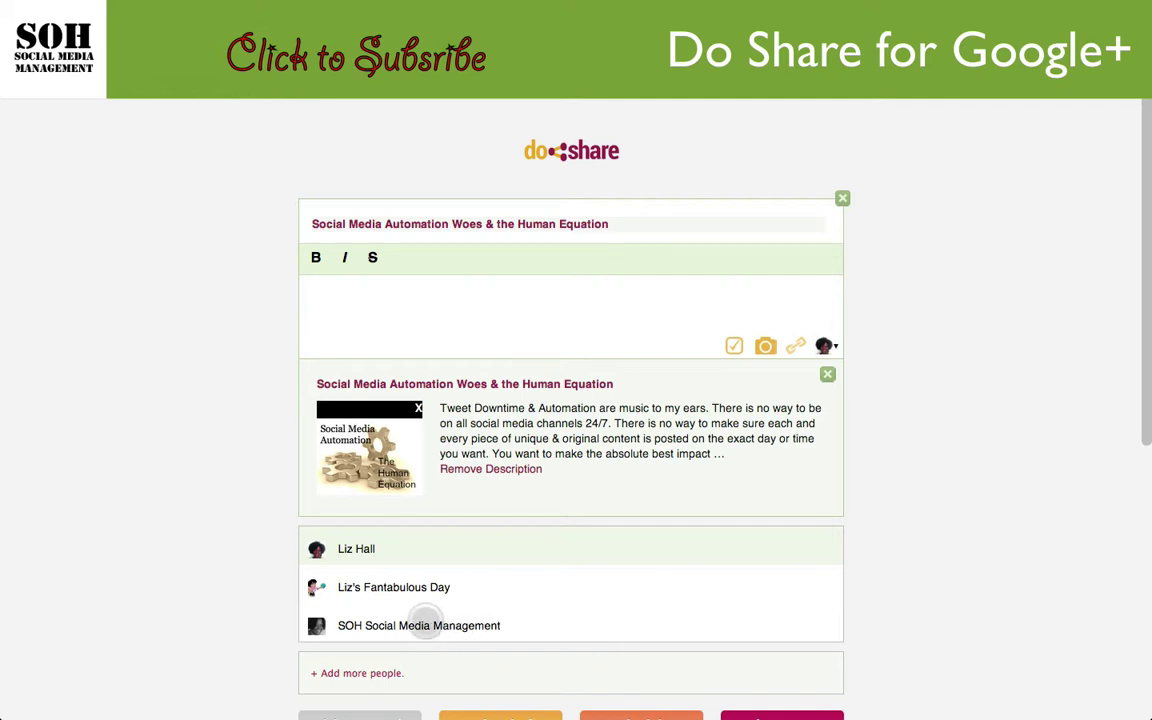
click(378, 625)
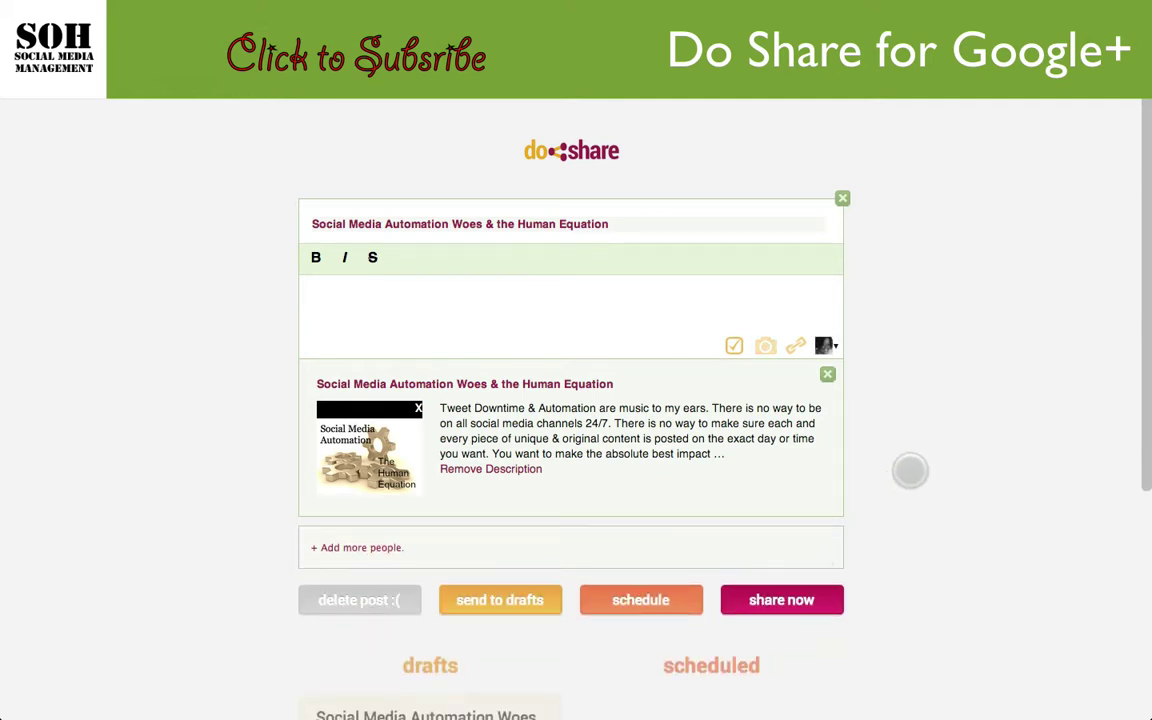
scroll(900, 472, down, 2)
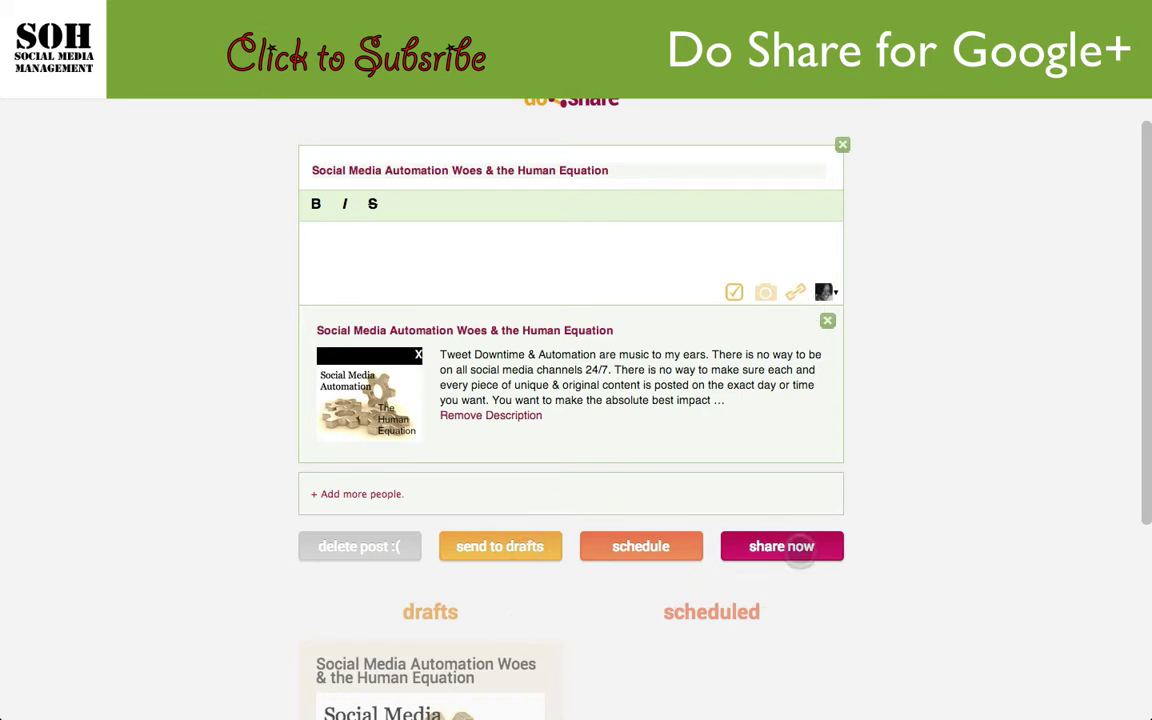
click(797, 549)
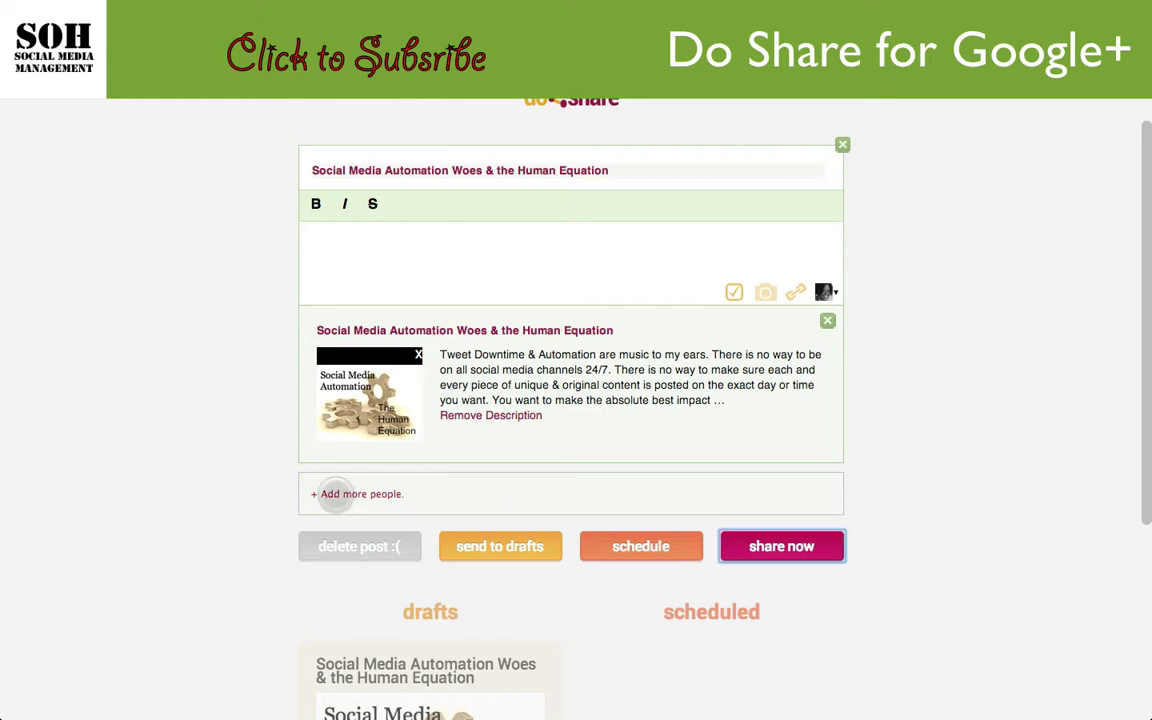
Set the post's audience to Public and Your Circles
click(336, 494)
scroll(206, 586, down, 3)
scroll(204, 586, down, 1)
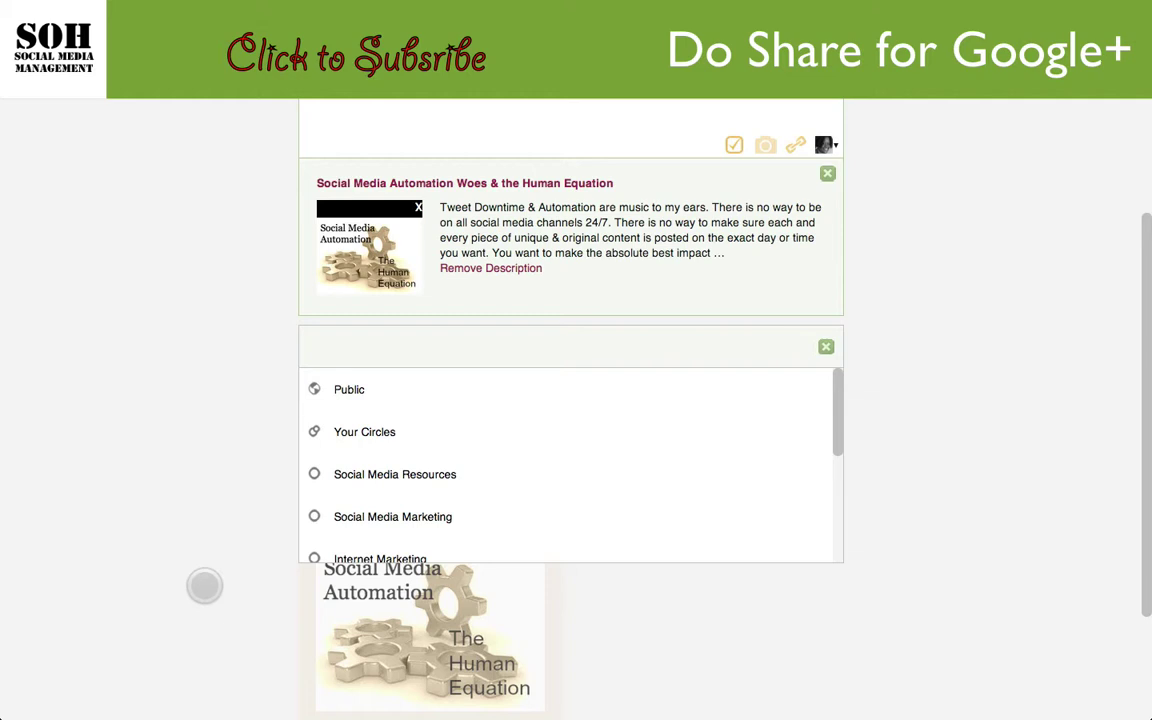
click(350, 391)
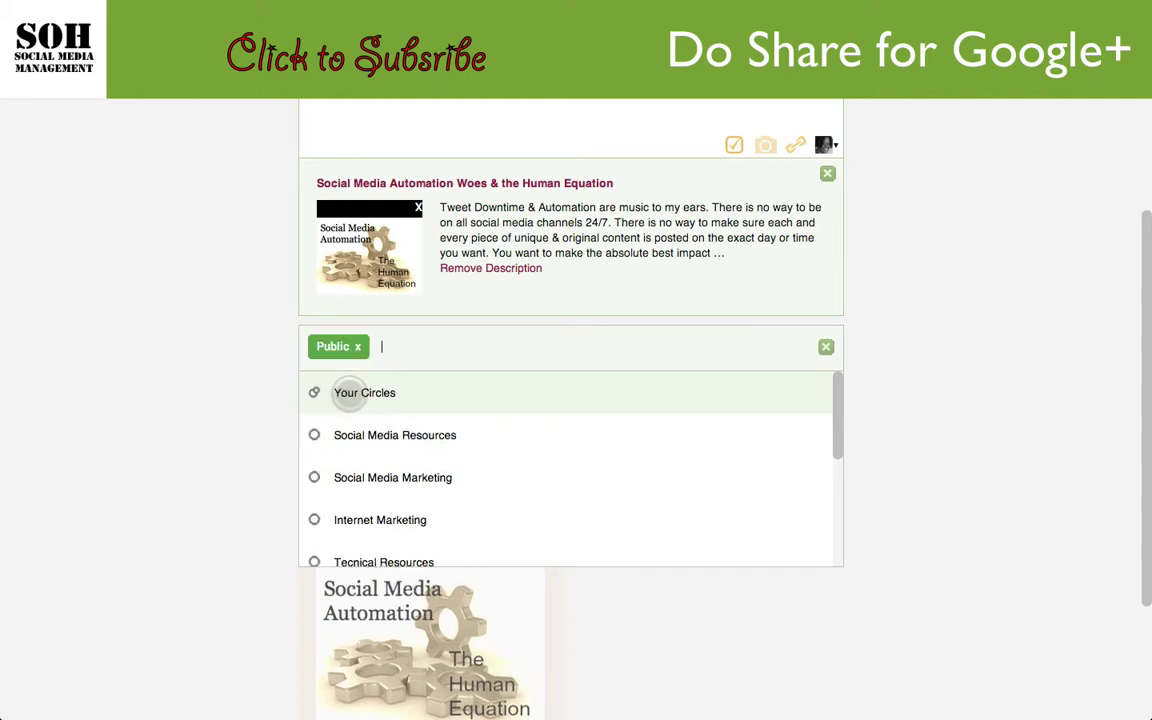
click(345, 392)
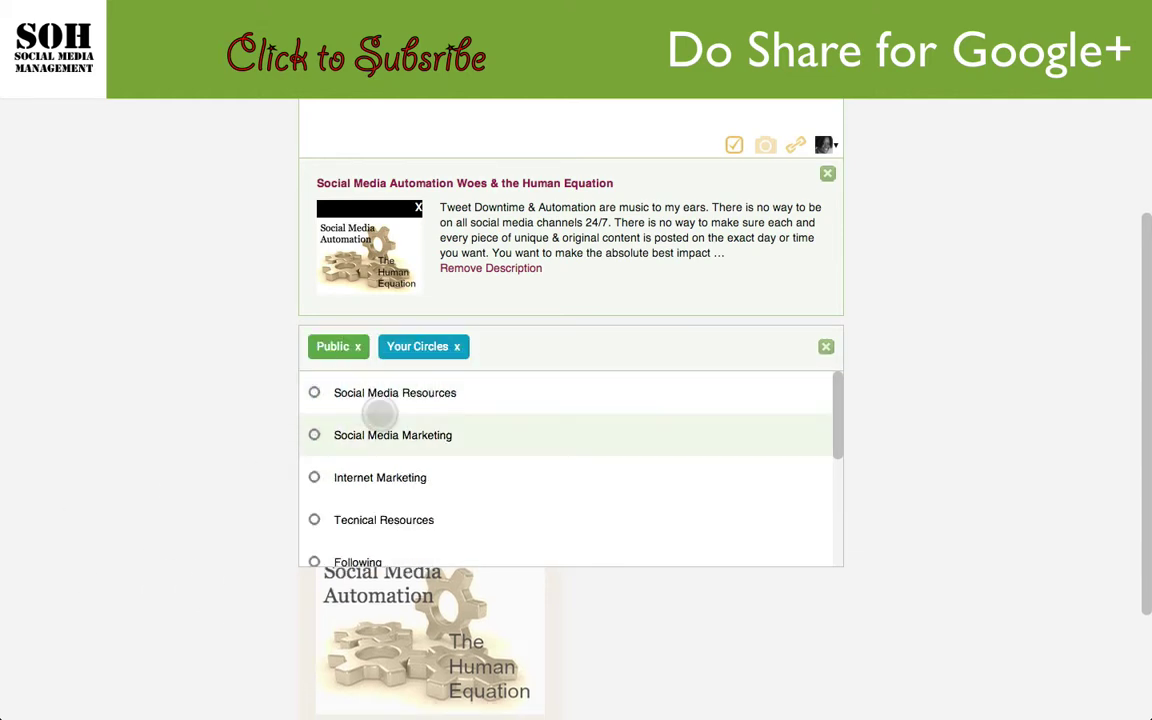
click(925, 418)
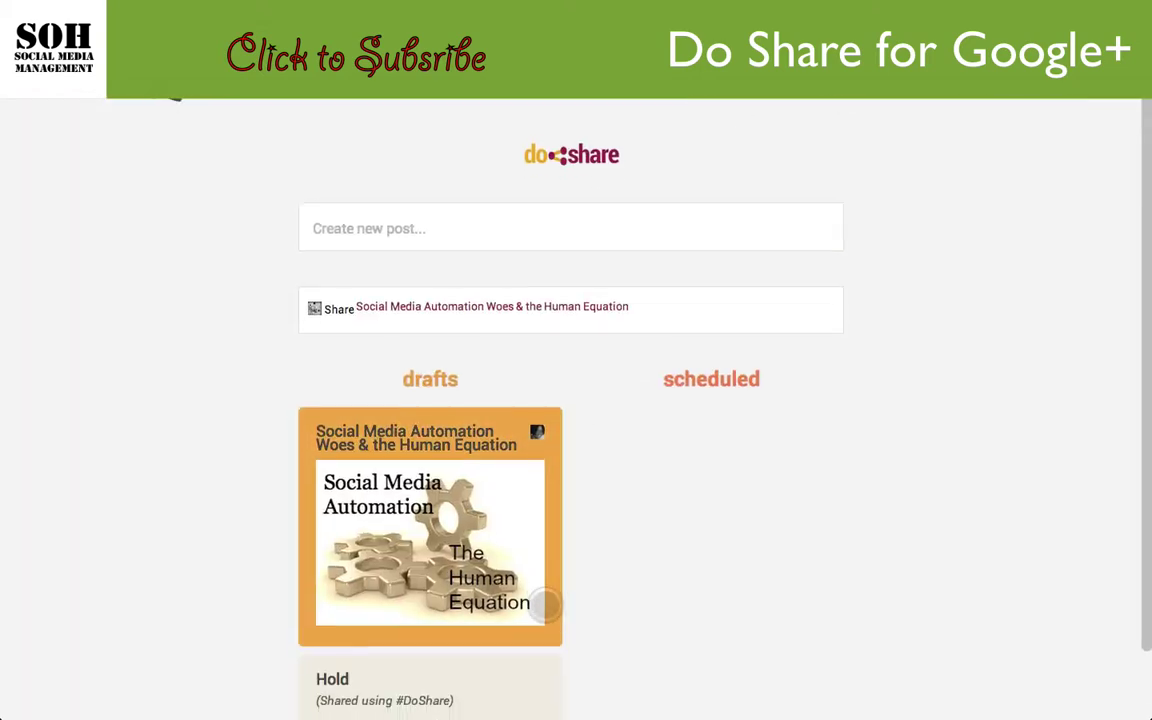
Reload the saved article draft into the Do Share composer to restore its title
scroll(545, 605, down, 2)
click(497, 445)
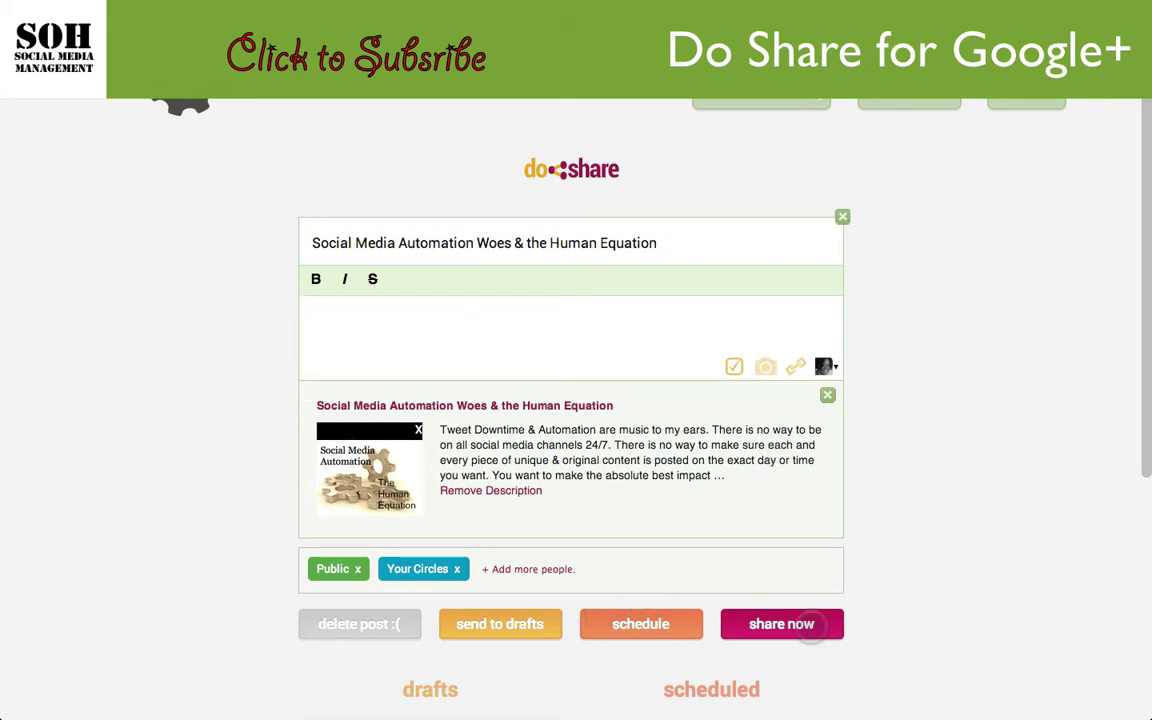
Publish the article post immediately, then switch to the SOH Google+ page tab
click(811, 624)
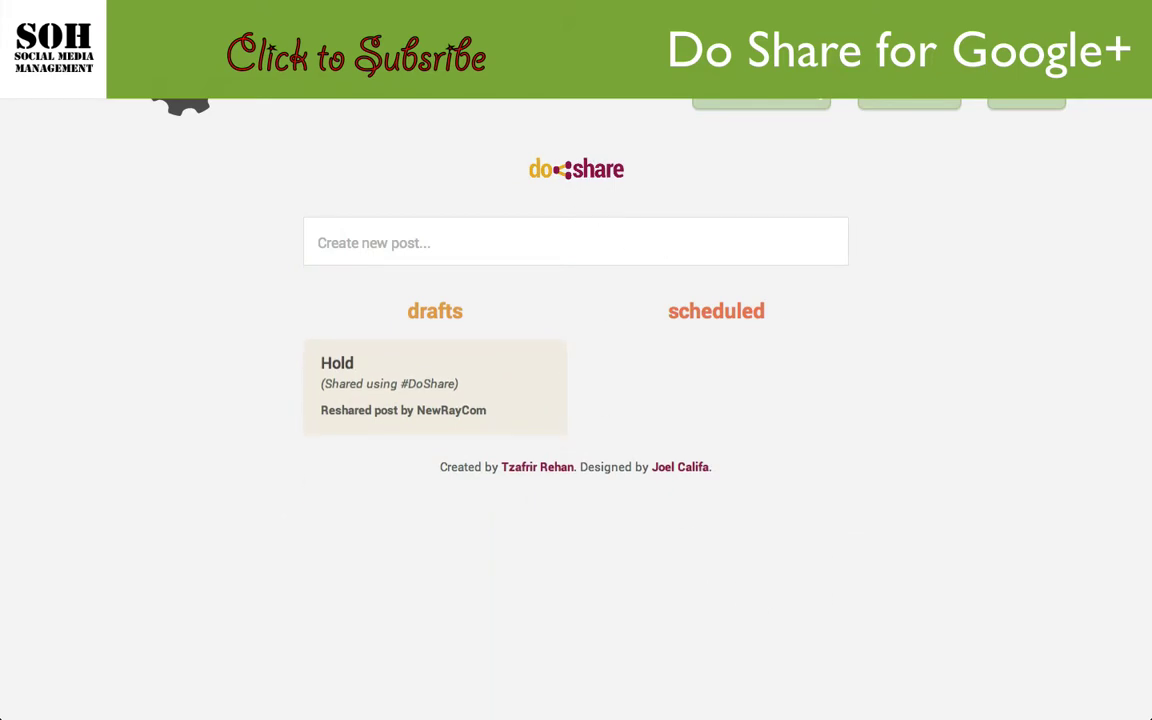
click(321, 20)
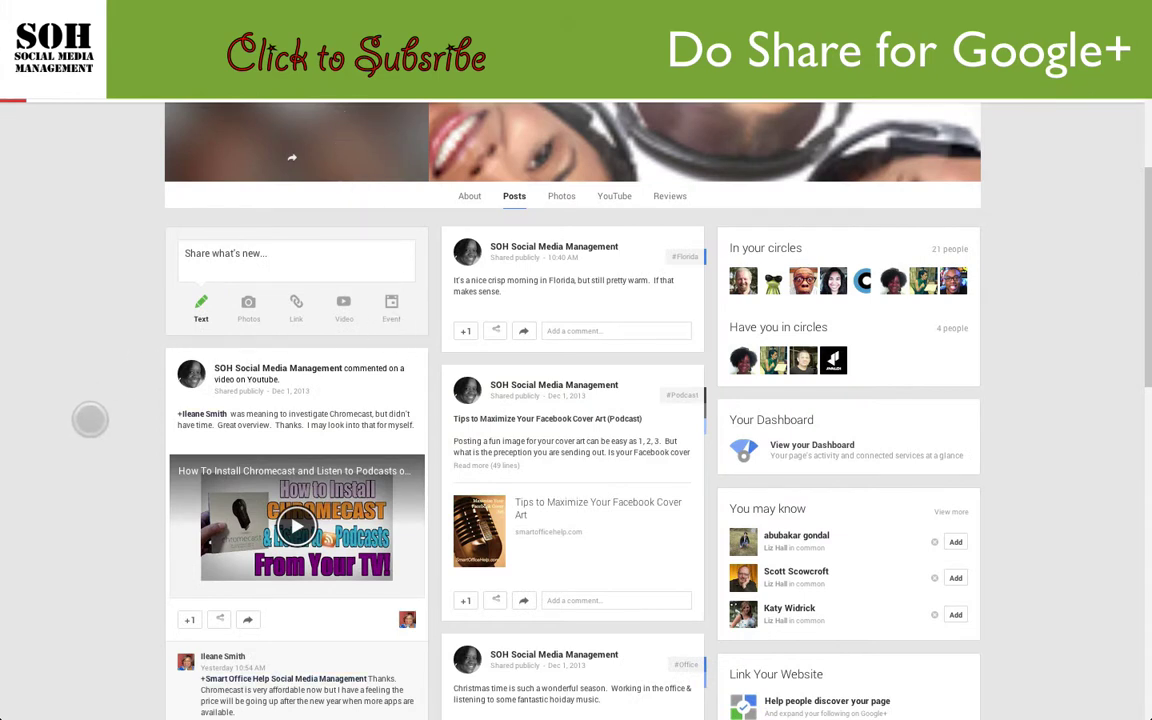
Reload the SOH Google+ page, find the new public article post, and start resharing it
key(F5)
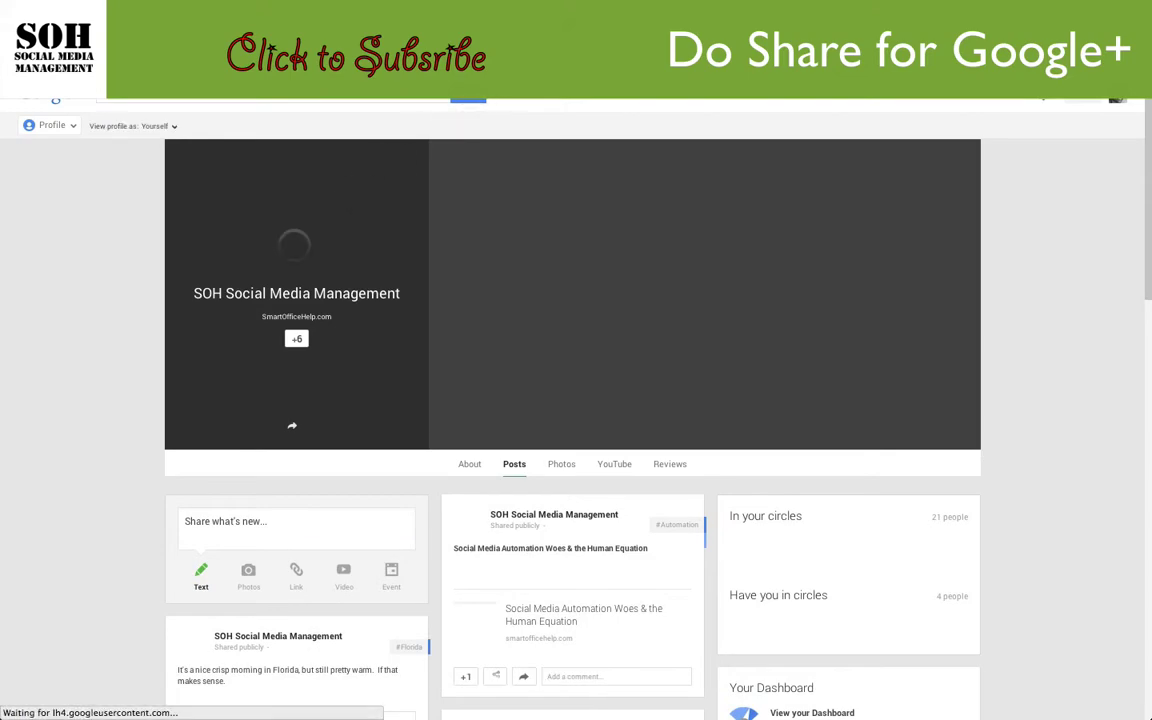
scroll(167, 437, down, 3)
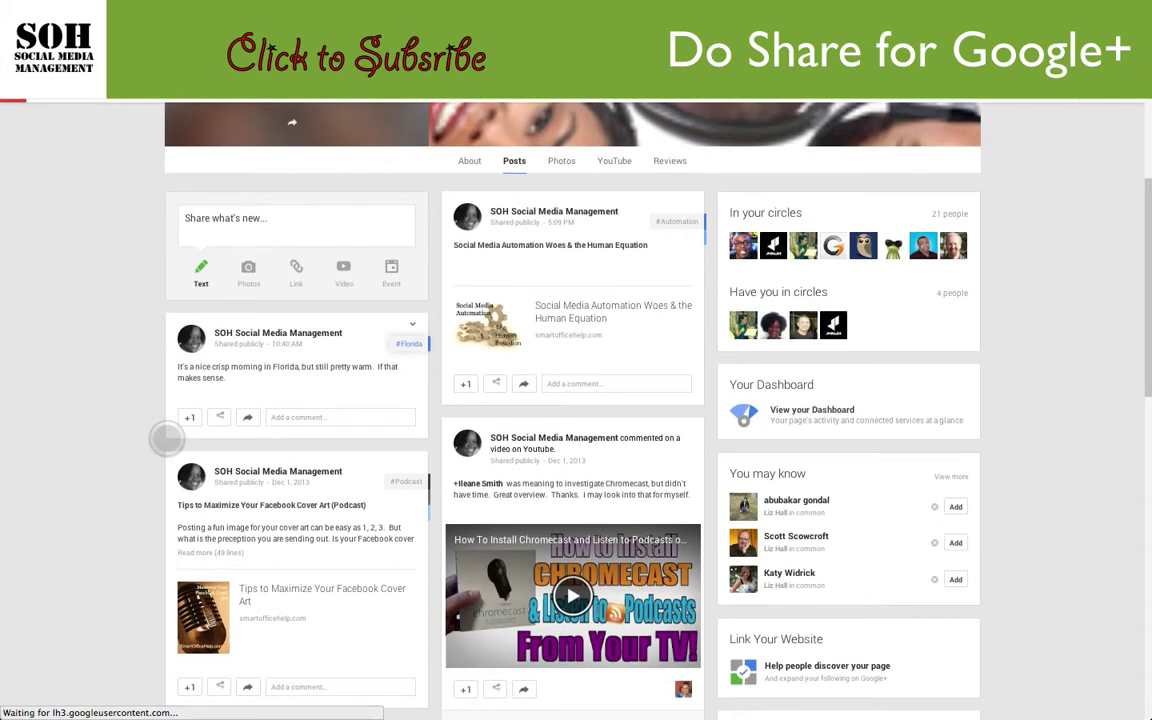
scroll(167, 437, down, 1)
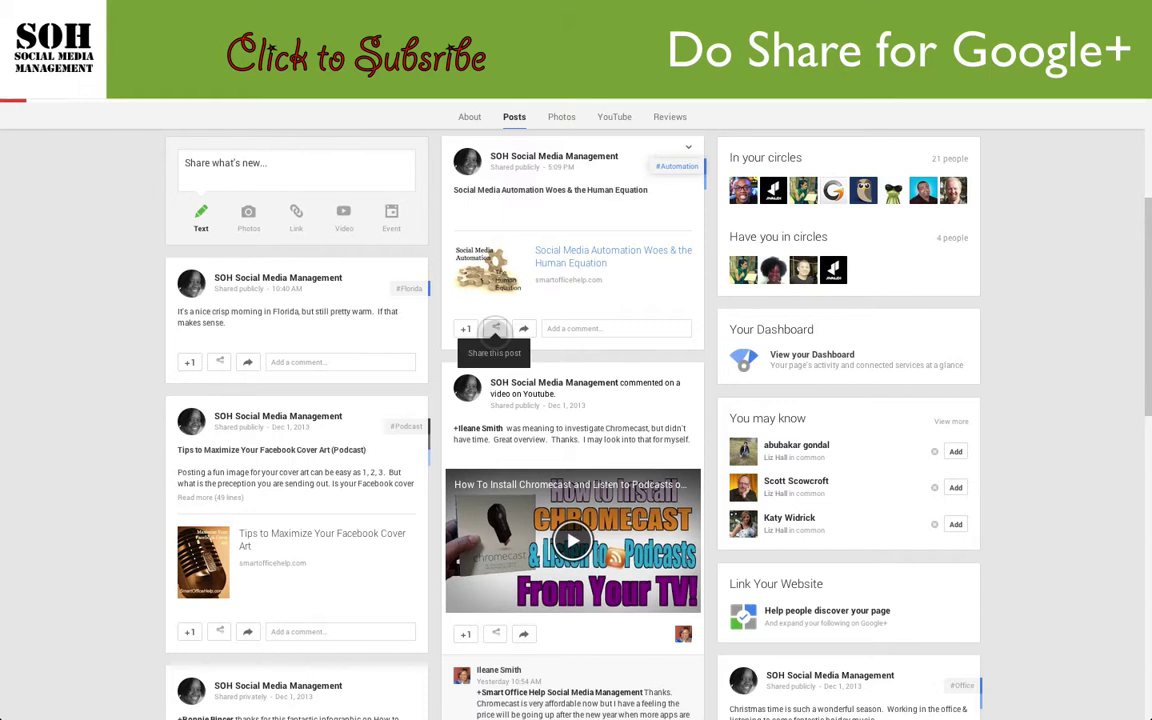
click(495, 328)
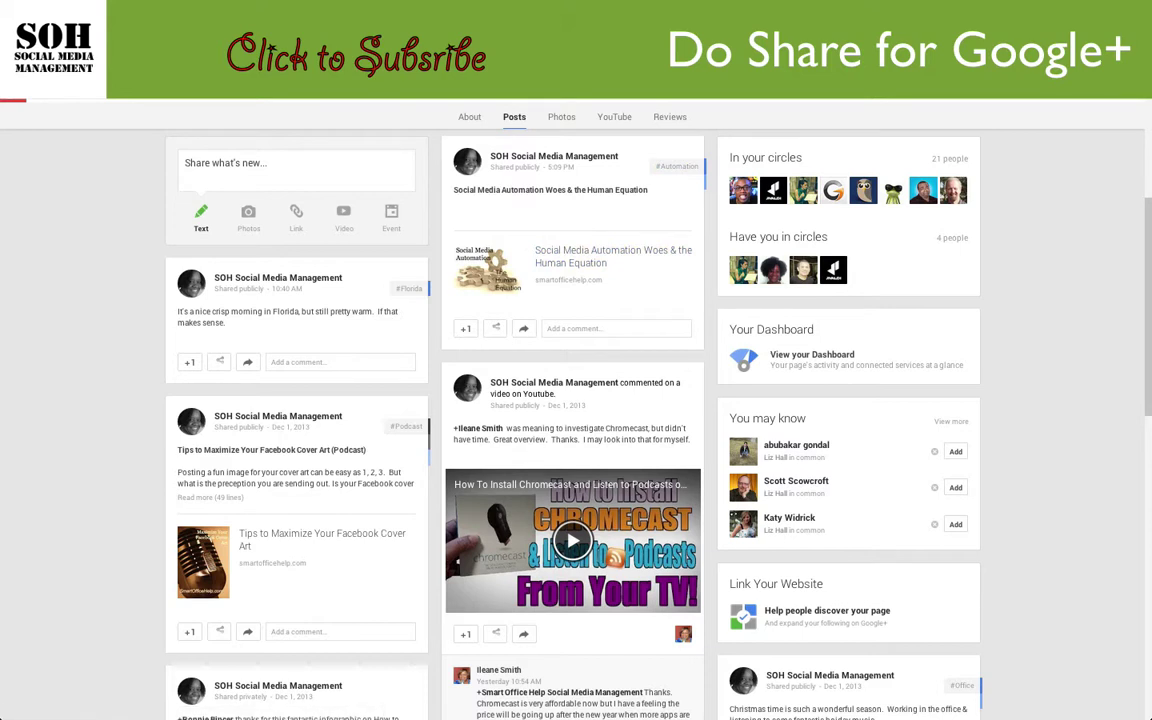